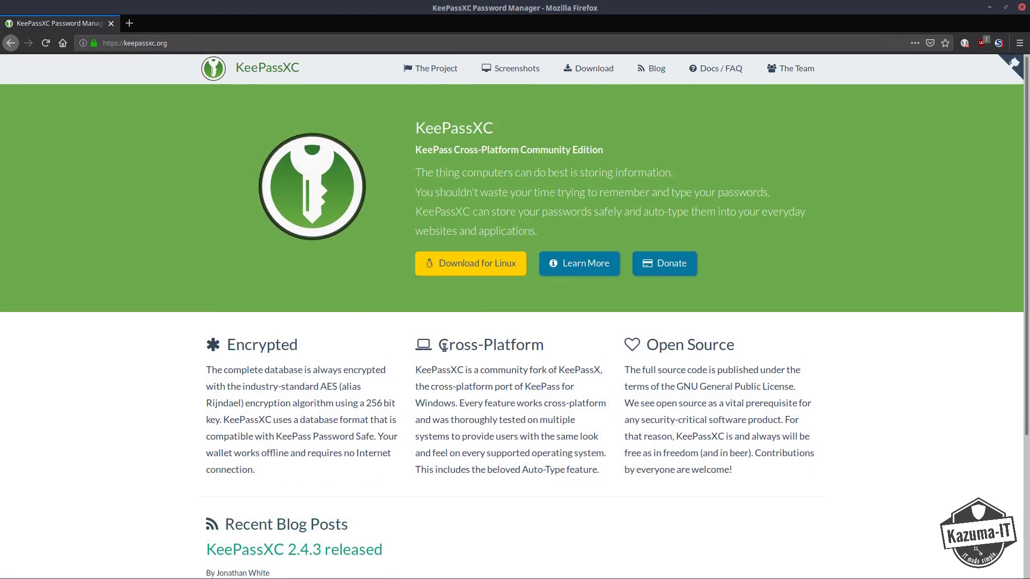
Go to the KeePassXC Download page listing Linux packages such as the v2.4.3 AppImage and Snap.
{"action": "scroll", "coordinate": [442, 347], "scroll_direction": "down", "scroll_amount": 3}
{"action": "scroll", "coordinate": [445, 270], "scroll_direction": "up", "scroll_amount": 3}
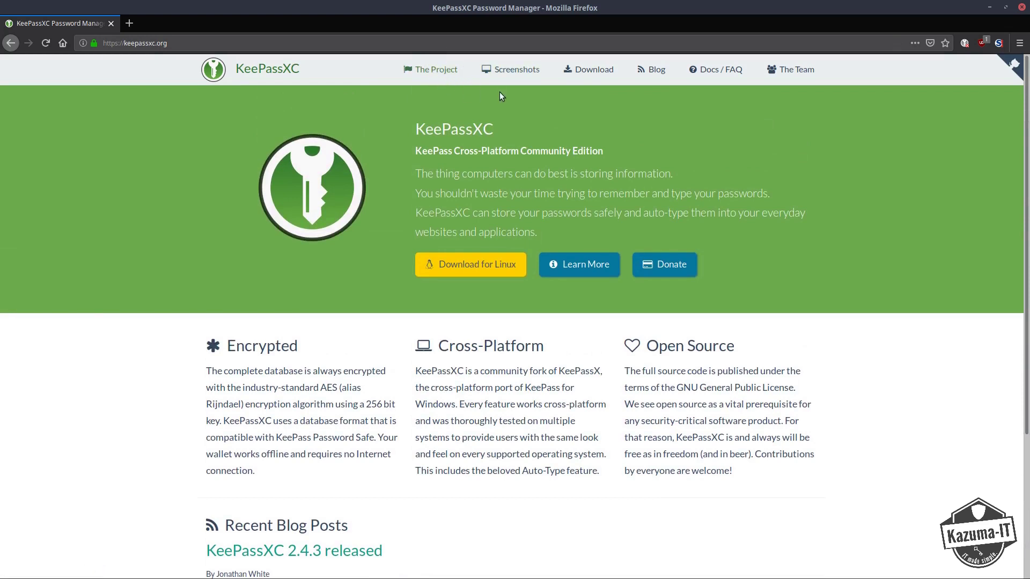
{"action": "left_click", "coordinate": [583, 75]}
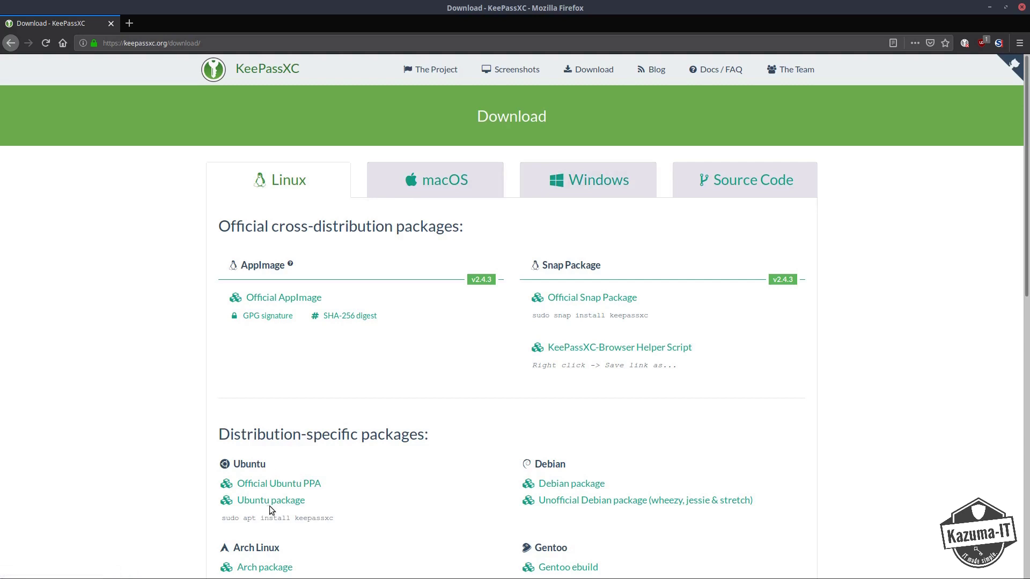
Highlight the Ubuntu command 'sudo apt install keepassxc' on the download page.
{"action": "left_click_drag", "start_coordinate": [222, 518], "coordinate": [335, 516]}
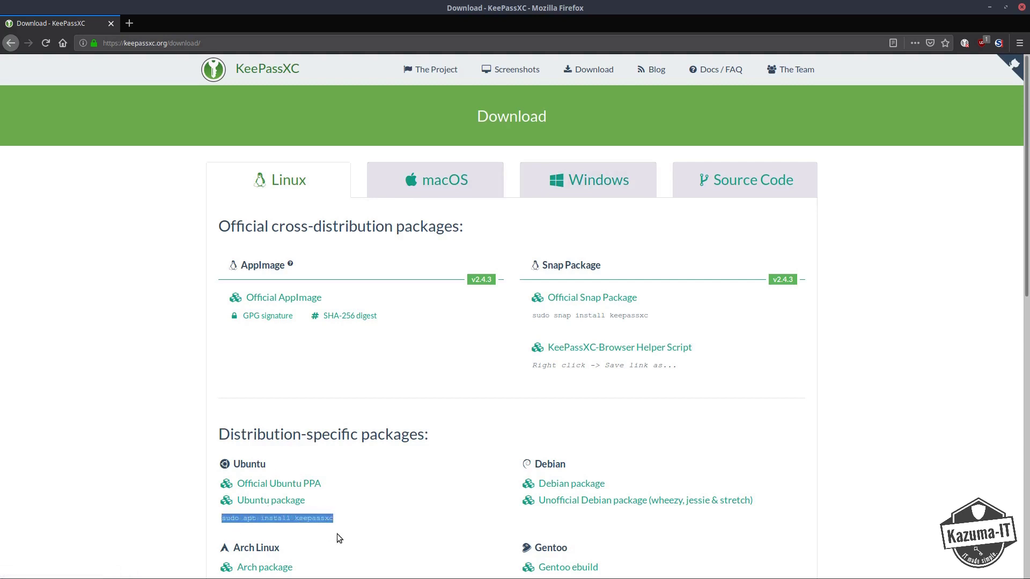
{"action": "scroll", "coordinate": [336, 520], "scroll_direction": "down", "scroll_amount": 5}
{"action": "scroll", "coordinate": [339, 515], "scroll_direction": "down", "scroll_amount": 2}
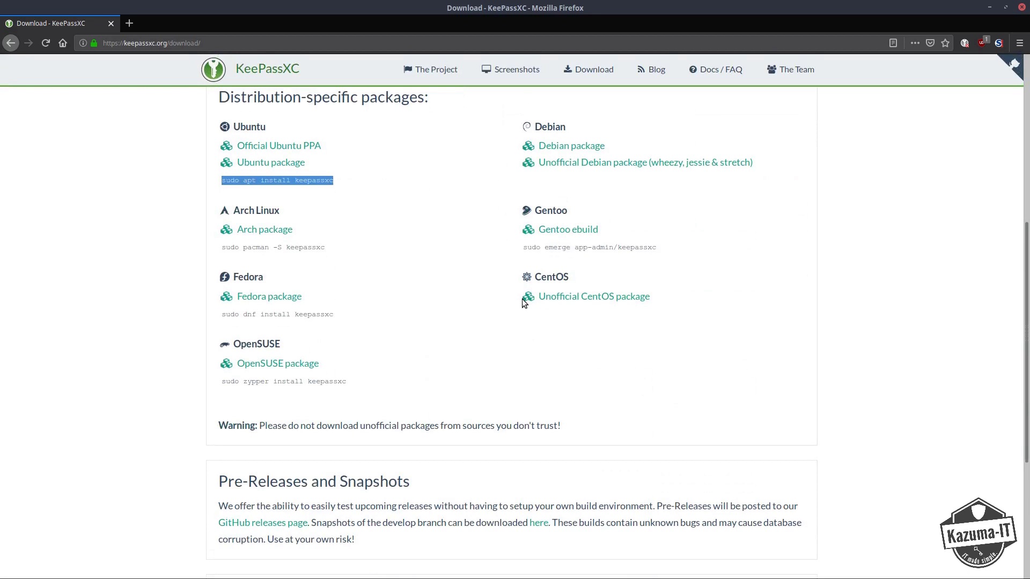
{"action": "scroll", "coordinate": [323, 242], "scroll_direction": "up", "scroll_amount": 7}
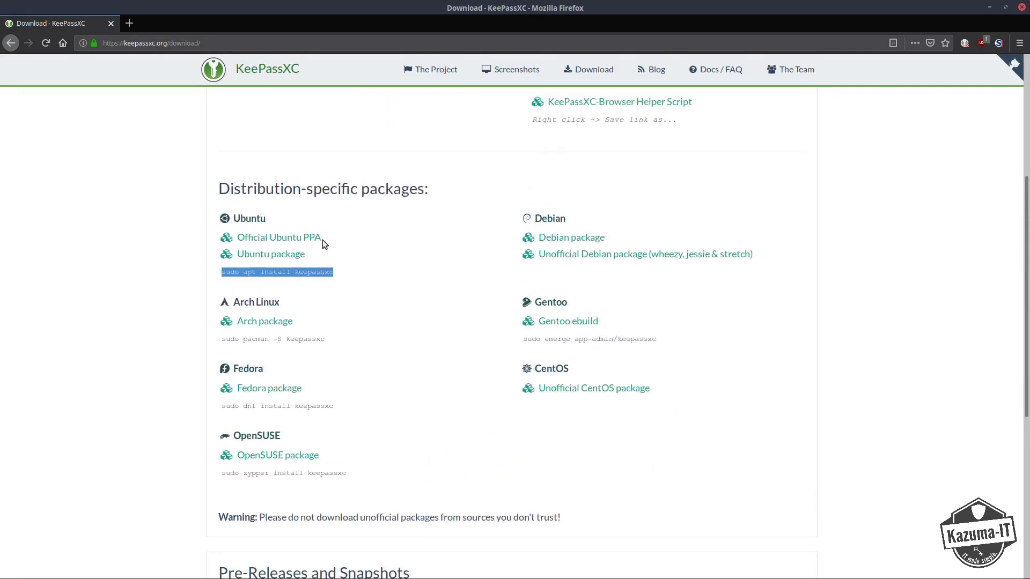
{"action": "scroll", "coordinate": [362, 296], "scroll_direction": "down", "scroll_amount": 2}
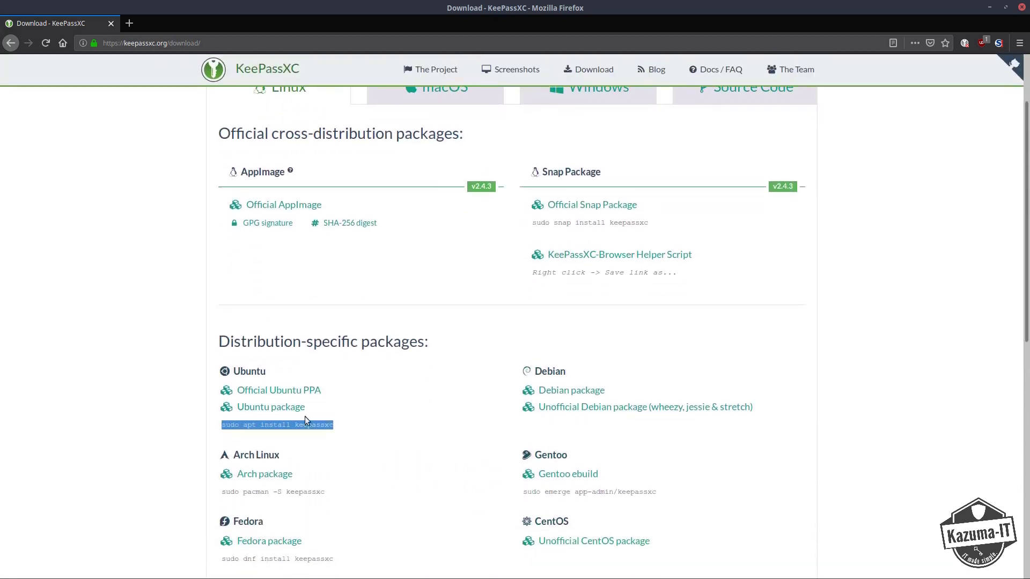
{"action": "left_click_drag", "start_coordinate": [304, 428], "coordinate": [296, 427]}
{"action": "middle_click", "coordinate": [304, 393]}
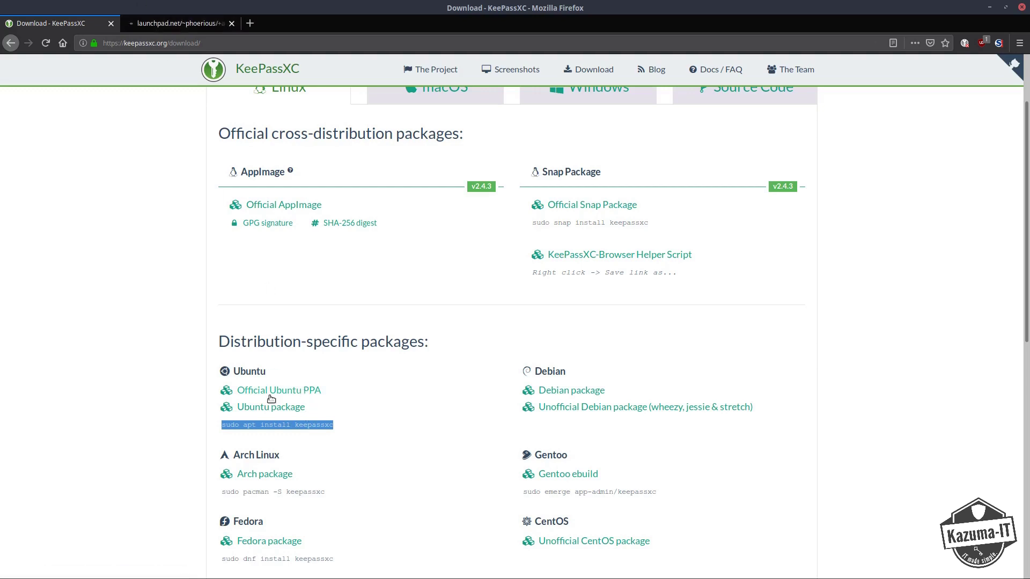
{"action": "left_click", "coordinate": [173, 21]}
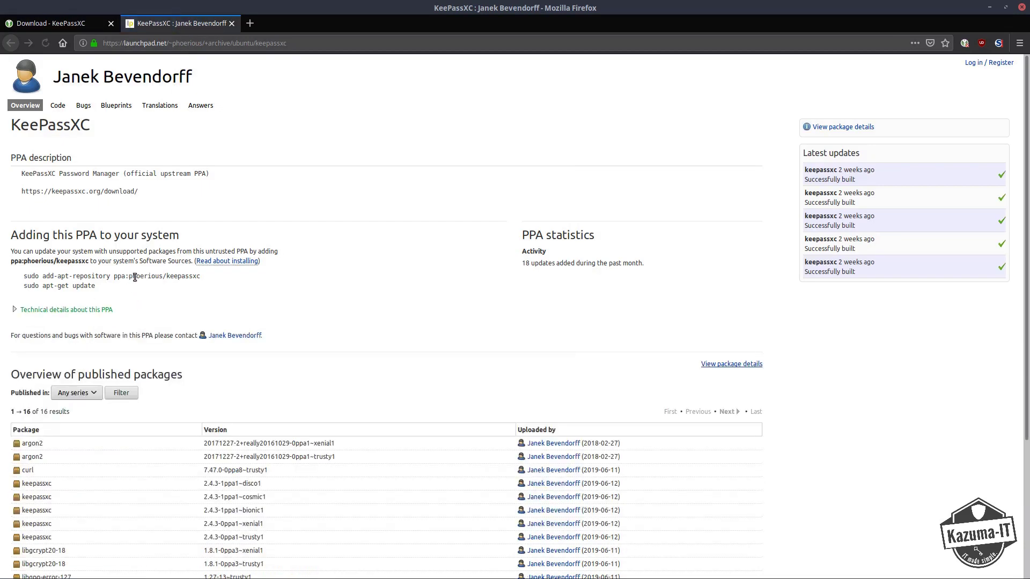
{"action": "left_click_drag", "start_coordinate": [202, 277], "coordinate": [14, 275]}
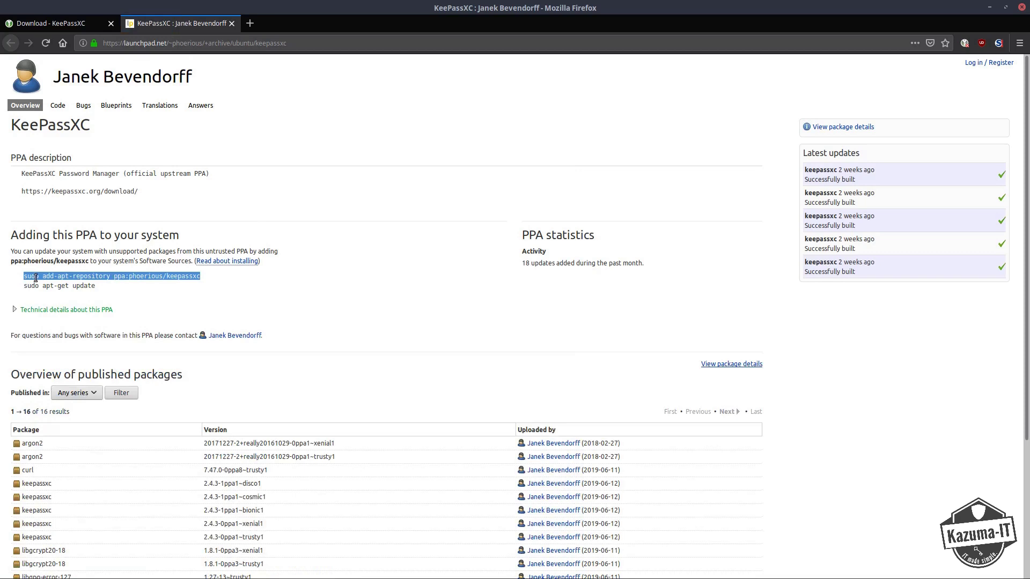
{"action": "left_click", "coordinate": [54, 23]}
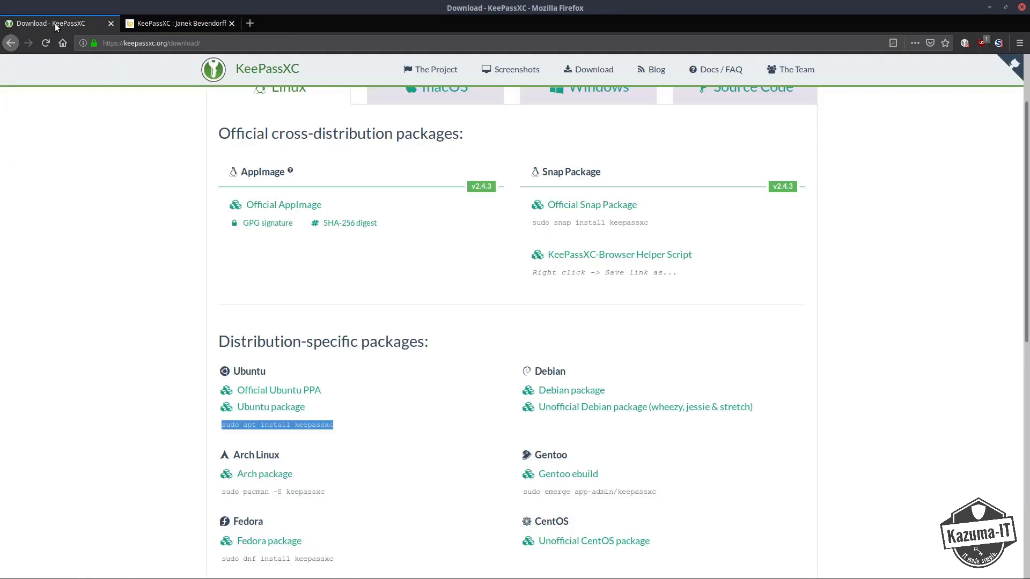
{"action": "left_click", "coordinate": [230, 23]}
{"action": "left_click", "coordinate": [469, 441]}
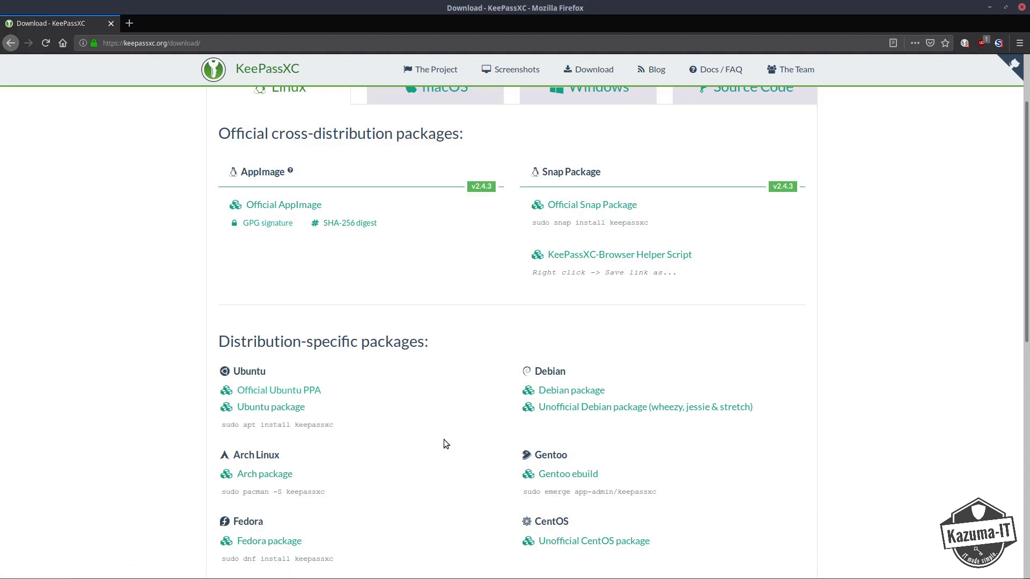
{"action": "scroll", "coordinate": [443, 443], "scroll_direction": "down", "scroll_amount": 2}
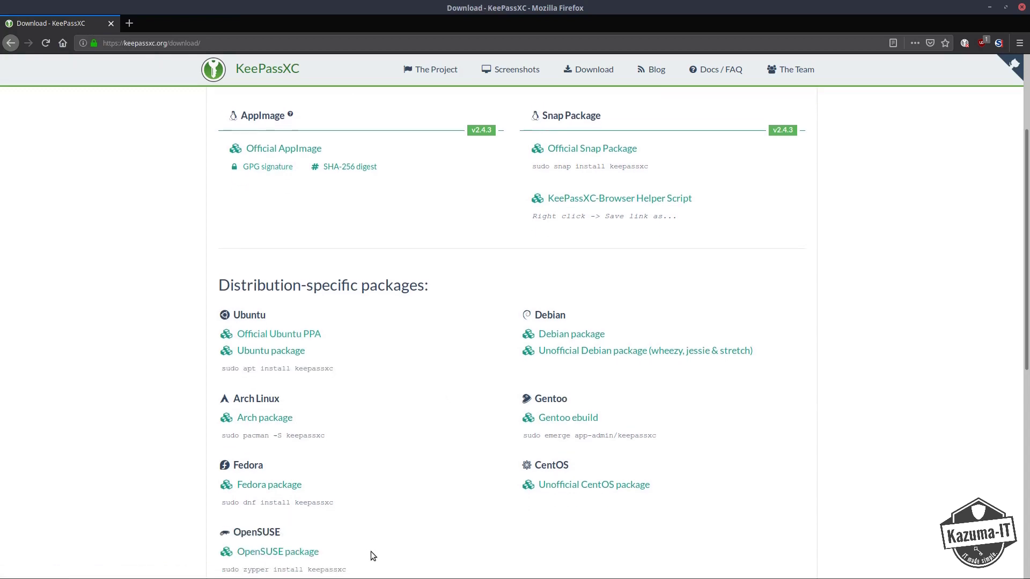
Bring KeePassXC forward, keep 'Passwords' as the database name, and continue to encryption settings.
{"action": "left_click", "coordinate": [101, 570]}
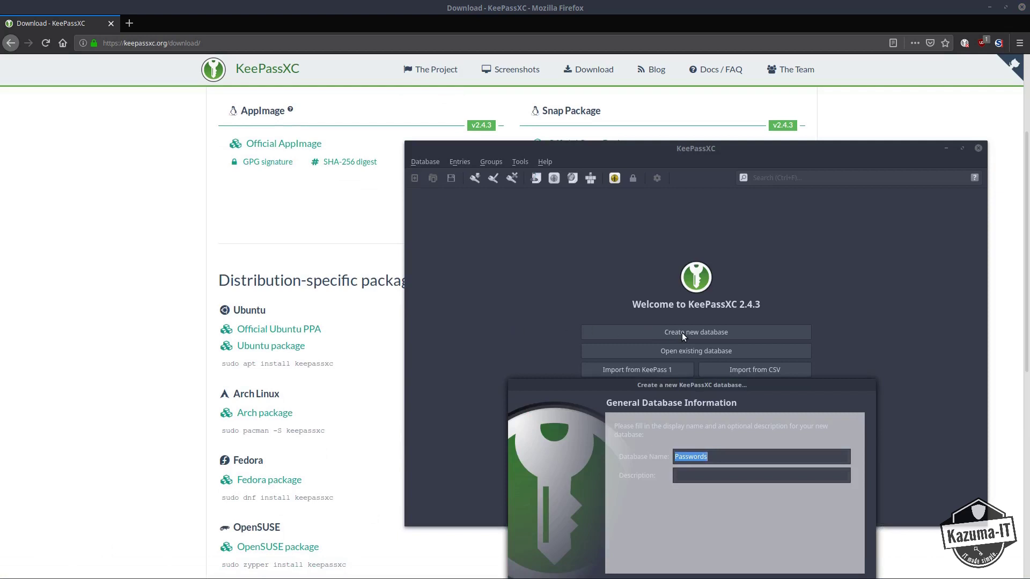
{"action": "left_click_drag", "start_coordinate": [693, 387], "coordinate": [700, 314]}
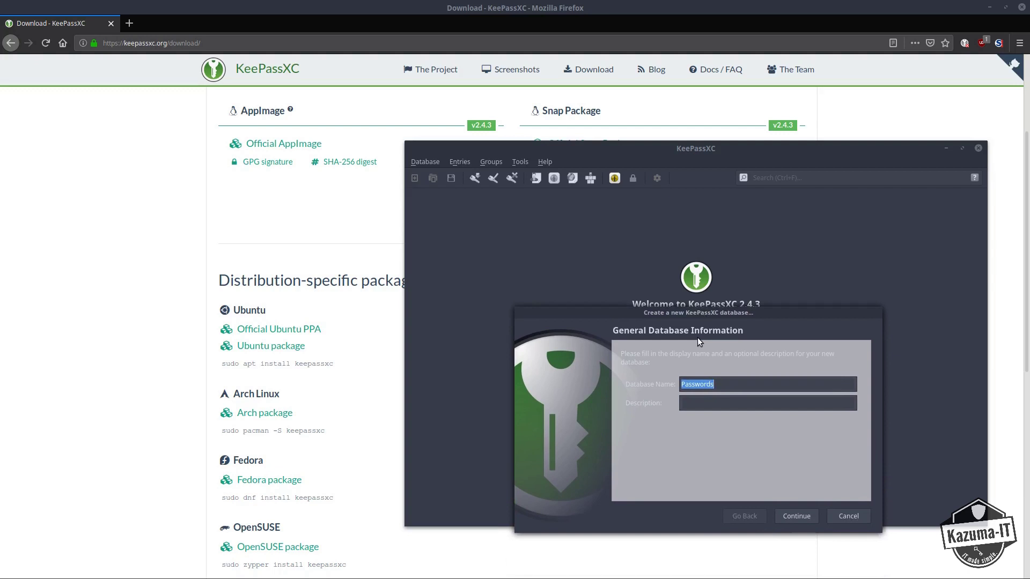
{"action": "left_click", "coordinate": [728, 384]}
{"action": "key", "text": "Tab"}
{"action": "left_click", "coordinate": [813, 517]}
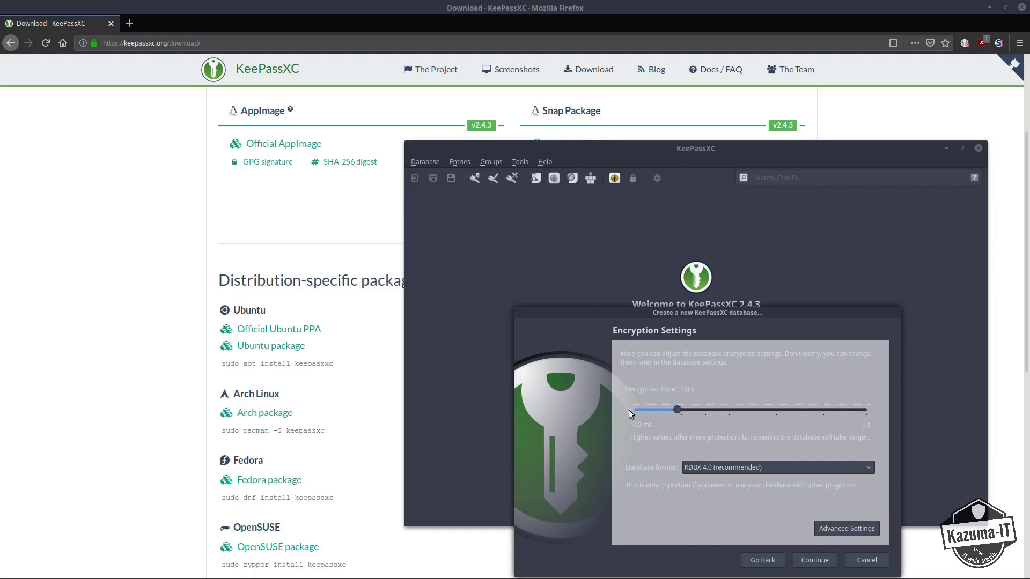
Set decryption time to 2.0 s, keep the KDBX 4.0 format, and continue to the master key.
{"action": "left_click_drag", "start_coordinate": [677, 411], "coordinate": [889, 425]}
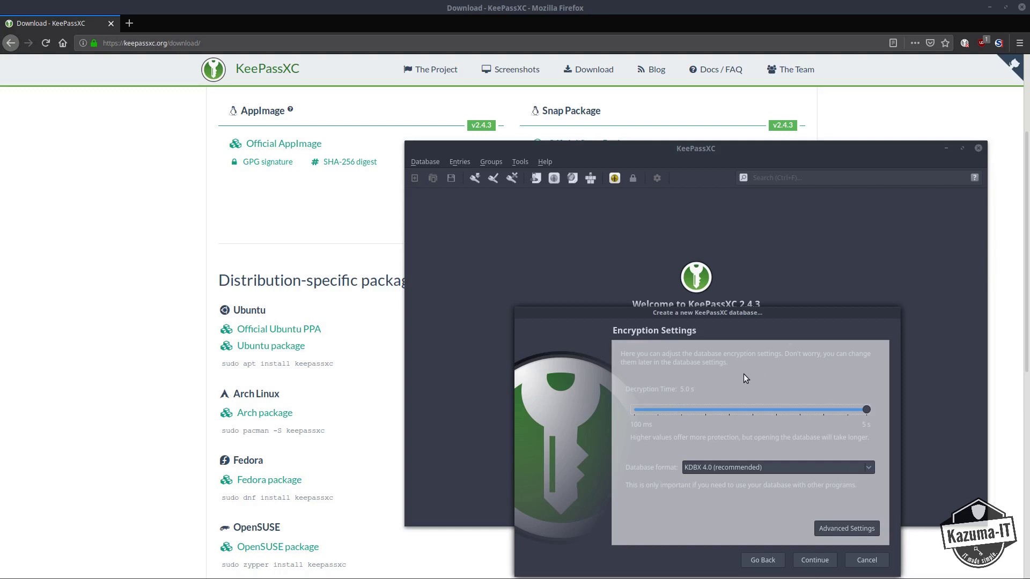
{"action": "left_click_drag", "start_coordinate": [867, 413], "coordinate": [770, 413]}
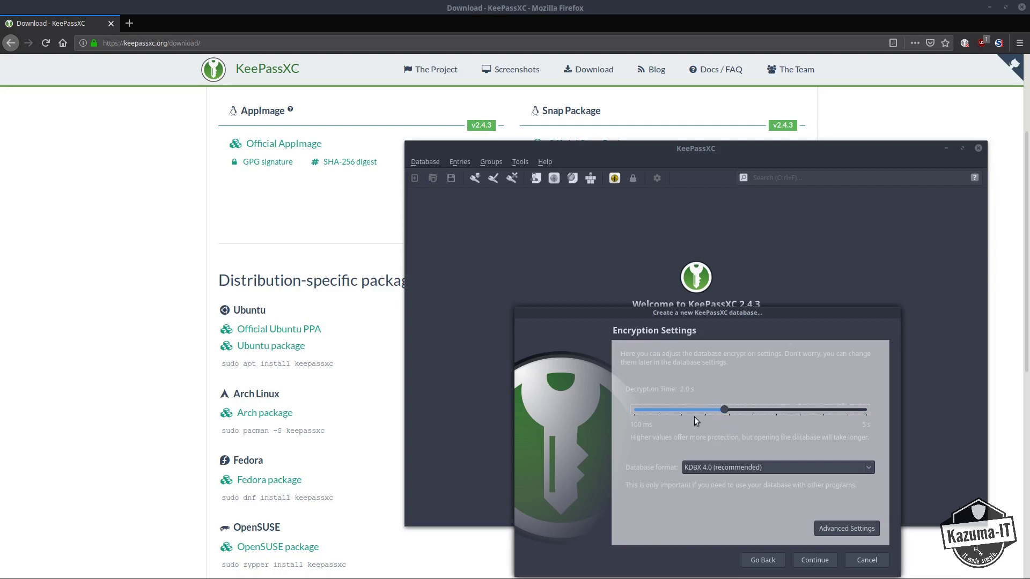
{"action": "left_click", "coordinate": [700, 469]}
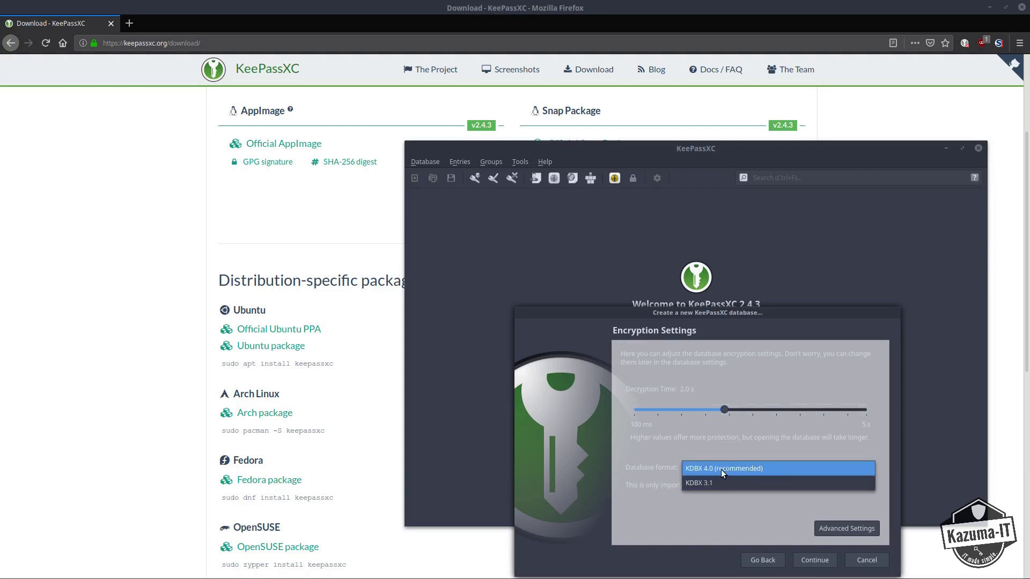
{"action": "left_click", "coordinate": [721, 468]}
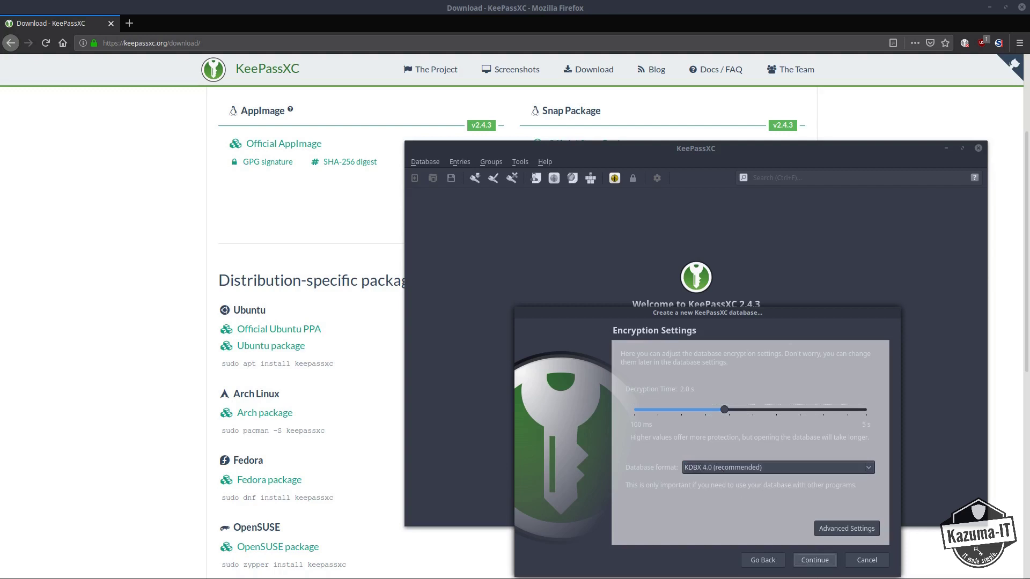
{"action": "left_click", "coordinate": [815, 560]}
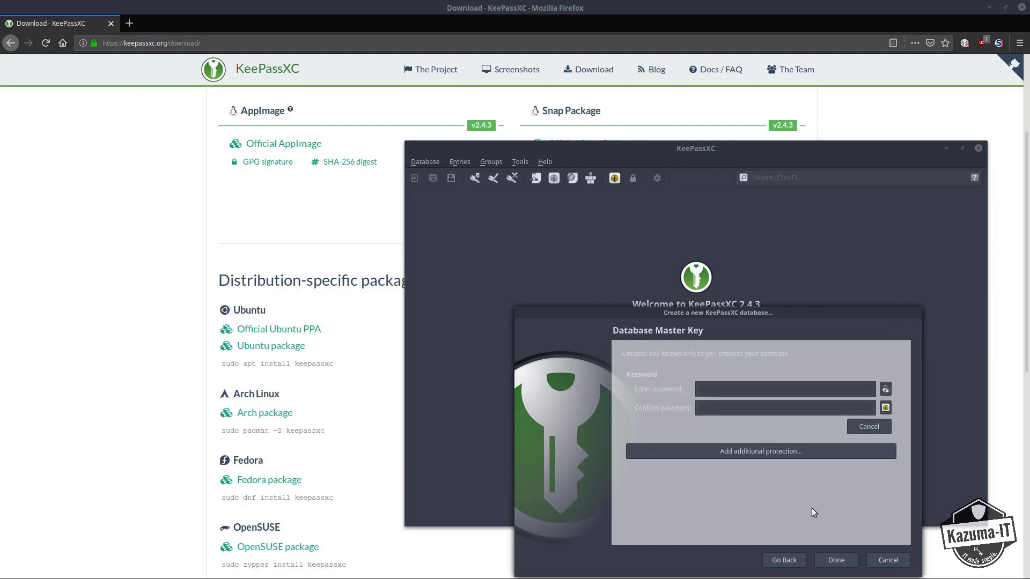
Generate a 16-character master password and accept it into both password fields.
{"action": "left_click", "coordinate": [757, 395]}
{"action": "left_click", "coordinate": [885, 408]}
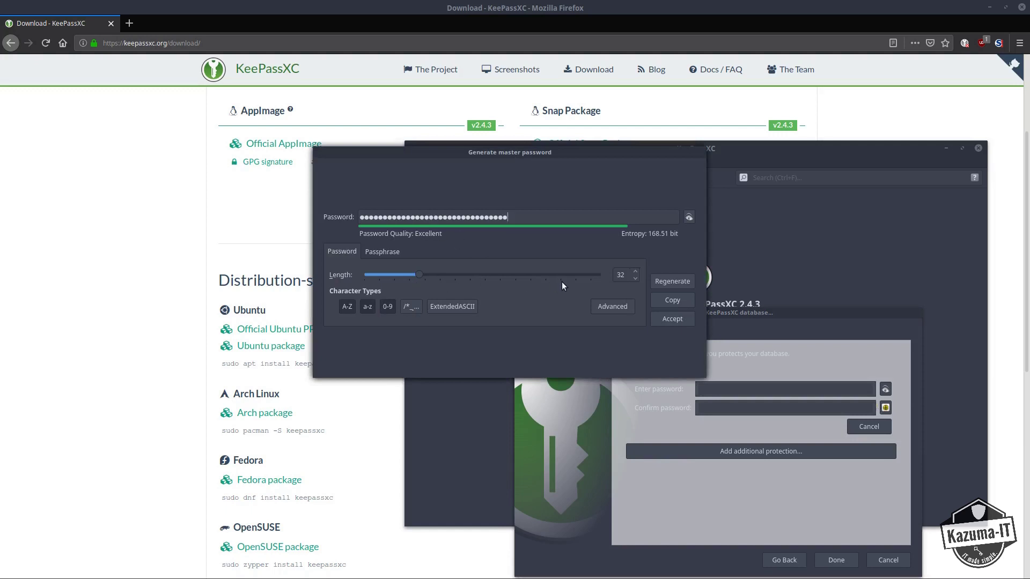
{"action": "double_click", "coordinate": [627, 277]}
{"action": "type", "text": "16"}
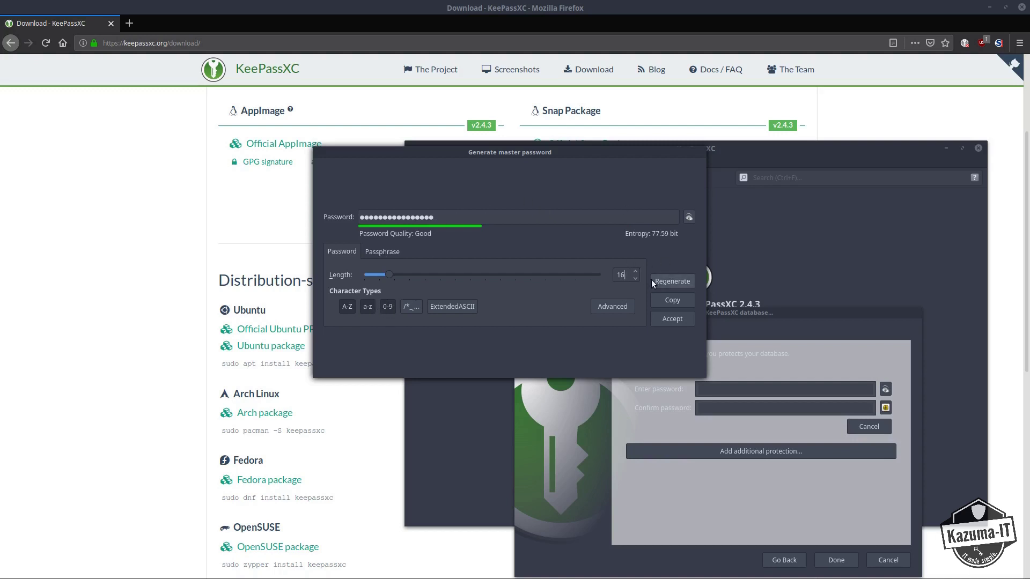
{"action": "left_click", "coordinate": [688, 217]}
{"action": "left_click", "coordinate": [680, 319]}
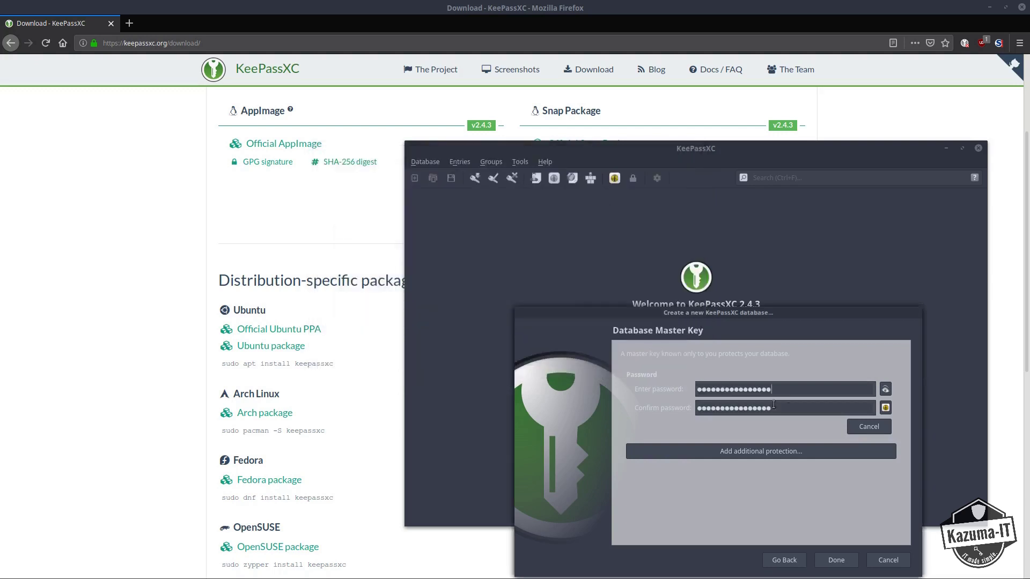
Replace the generated master password with a typed one in both fields and finish the wizard.
{"action": "left_click", "coordinate": [885, 389]}
{"action": "left_click_drag", "start_coordinate": [784, 389], "coordinate": [619, 387]}
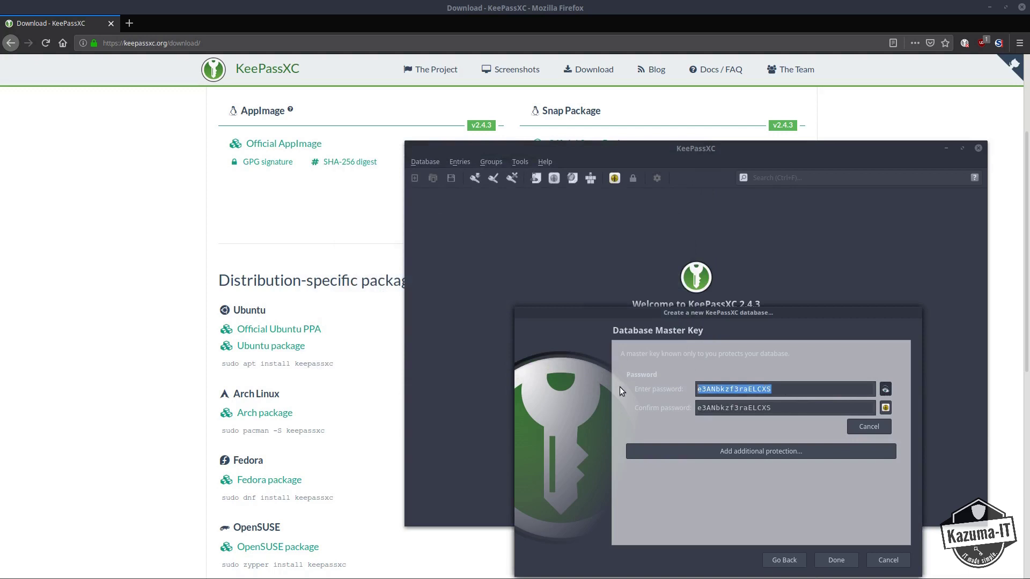
{"action": "key", "text": "BackSpace"}
{"action": "left_click_drag", "start_coordinate": [776, 407], "coordinate": [629, 406]}
{"action": "key", "text": "BackSpace"}
{"action": "left_click", "coordinate": [708, 394]}
{"action": "type", "text": "asdf"}
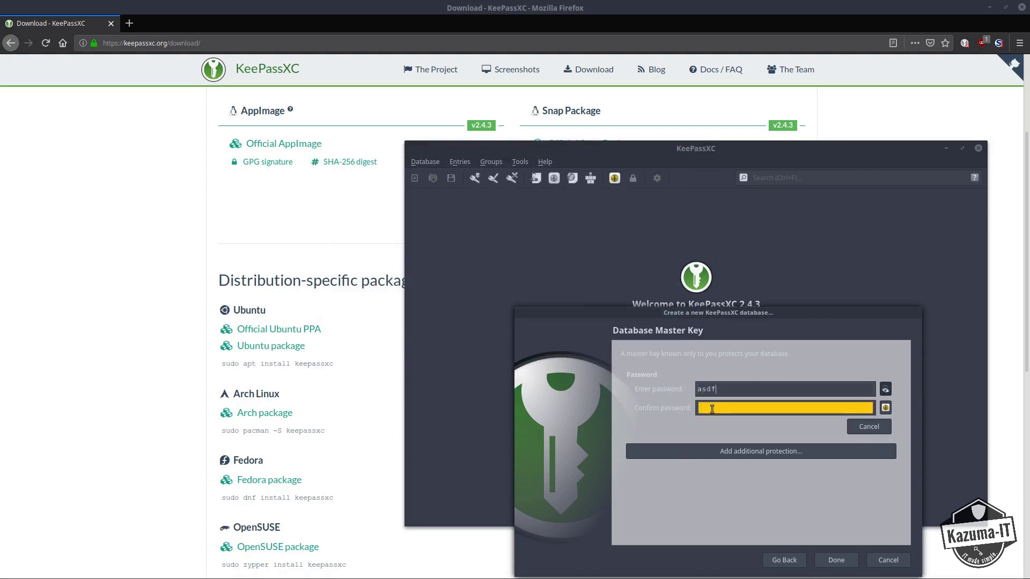
{"action": "left_click", "coordinate": [712, 409]}
{"action": "type", "text": "asdf"}
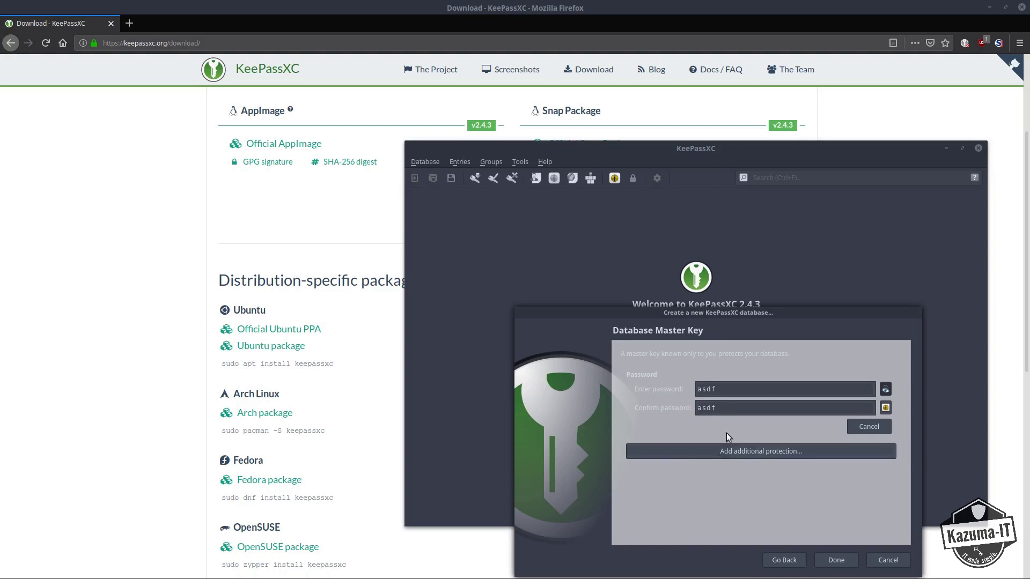
{"action": "left_click", "coordinate": [734, 452]}
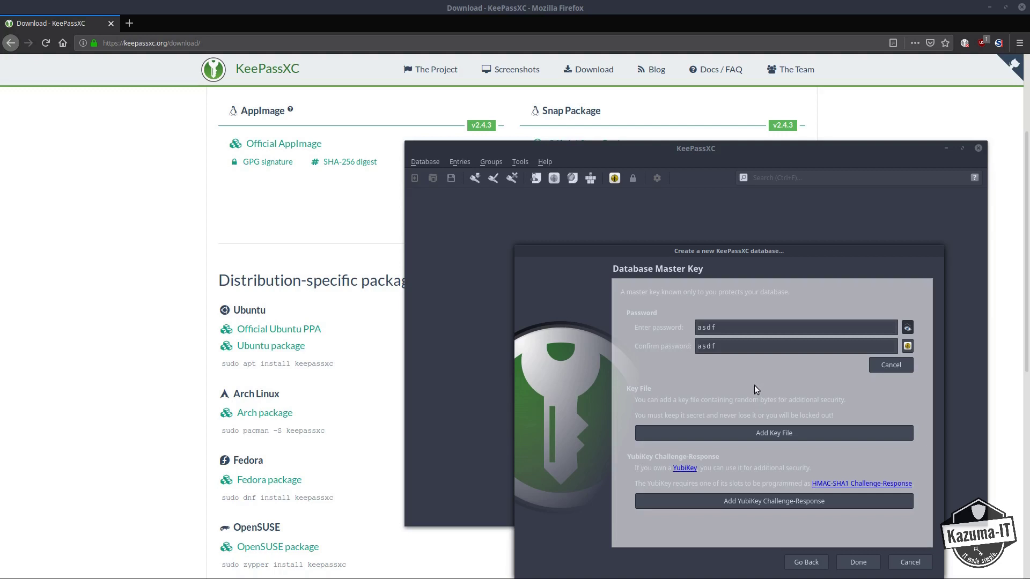
{"action": "left_click", "coordinate": [857, 562]}
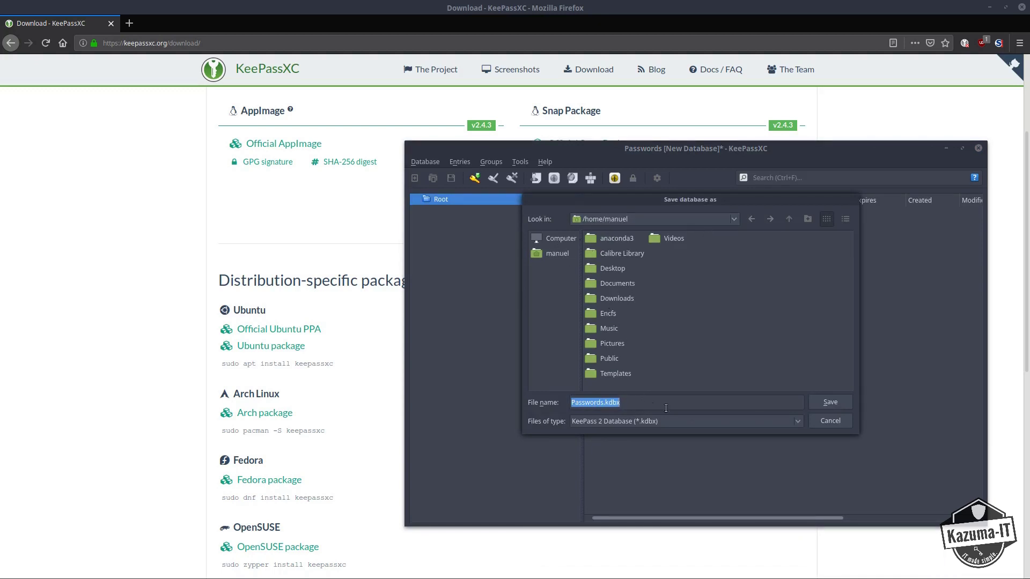
Save the database as Passwords.kdbx, then add a 'Website' group under Root with the globe icon.
{"action": "left_click", "coordinate": [831, 403]}
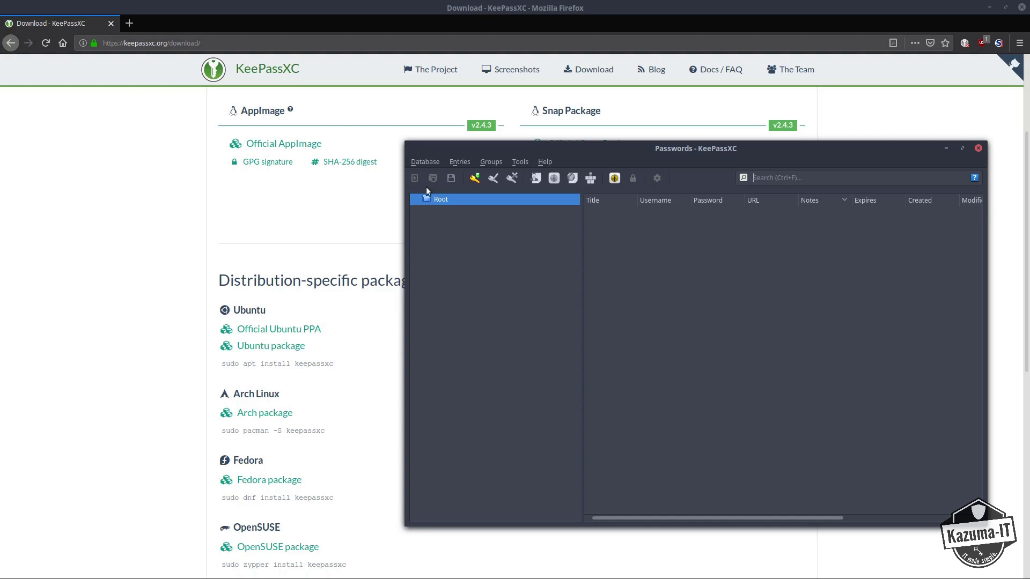
{"action": "right_click", "coordinate": [443, 201]}
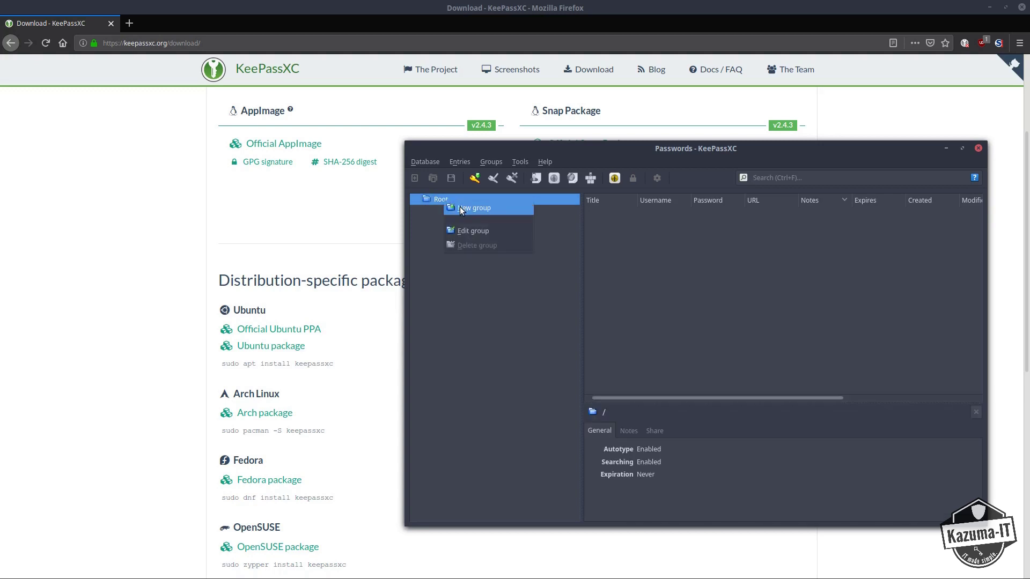
{"action": "left_click", "coordinate": [459, 207]}
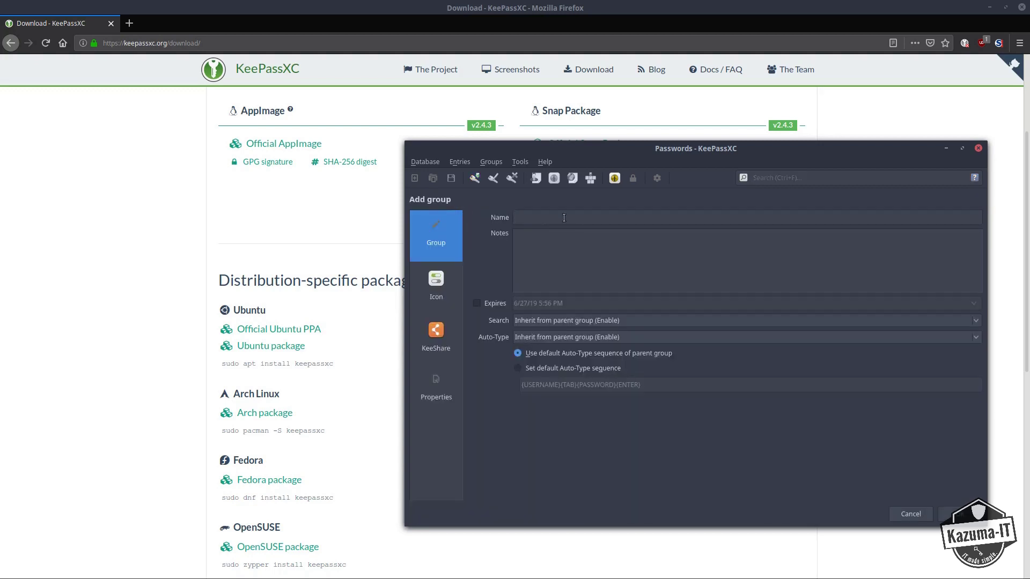
{"action": "type", "text": "Website"}
{"action": "left_click", "coordinate": [430, 290]}
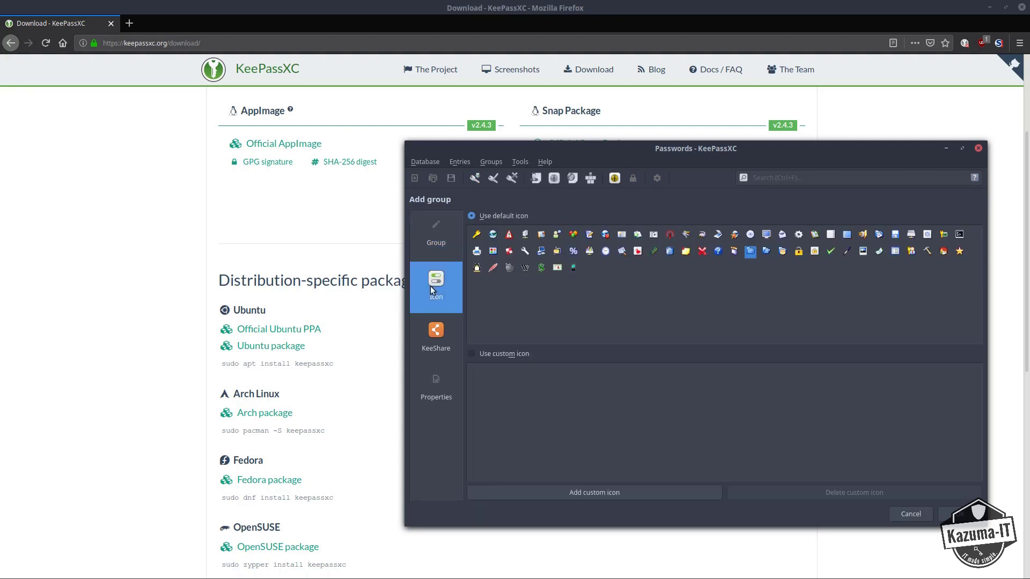
{"action": "left_click", "coordinate": [493, 235]}
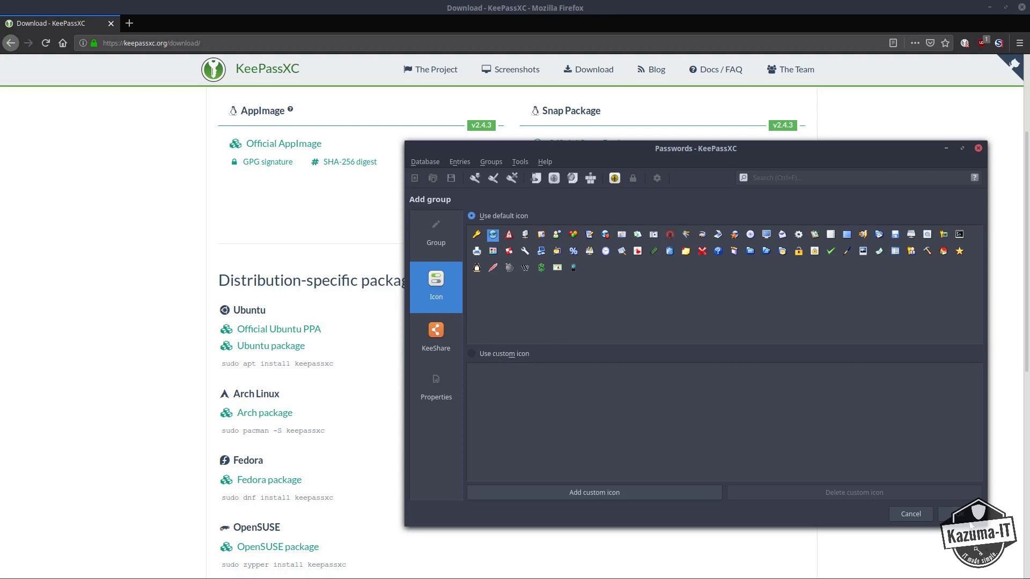
{"action": "left_click", "coordinate": [948, 514]}
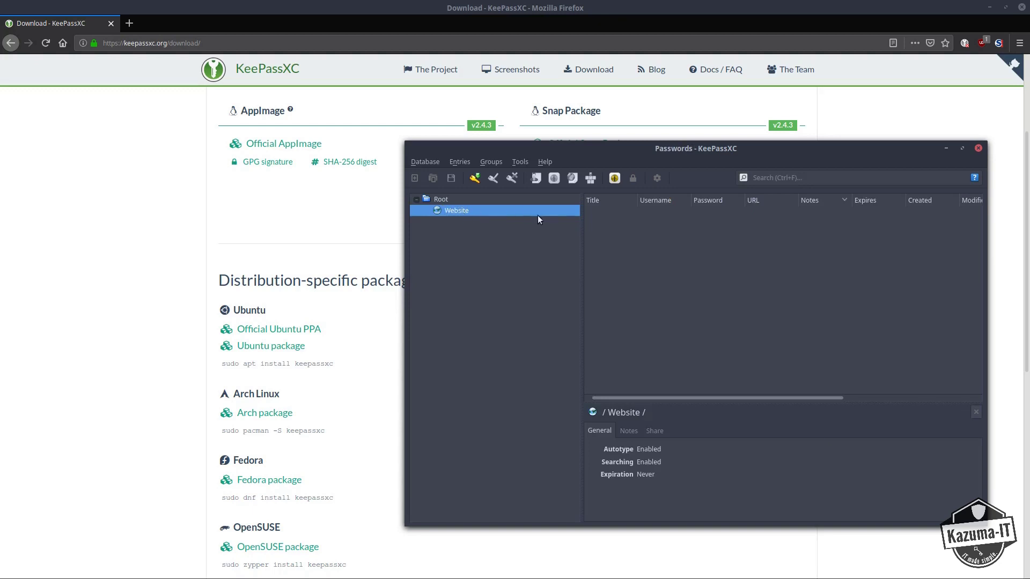
{"action": "left_click", "coordinate": [475, 179]}
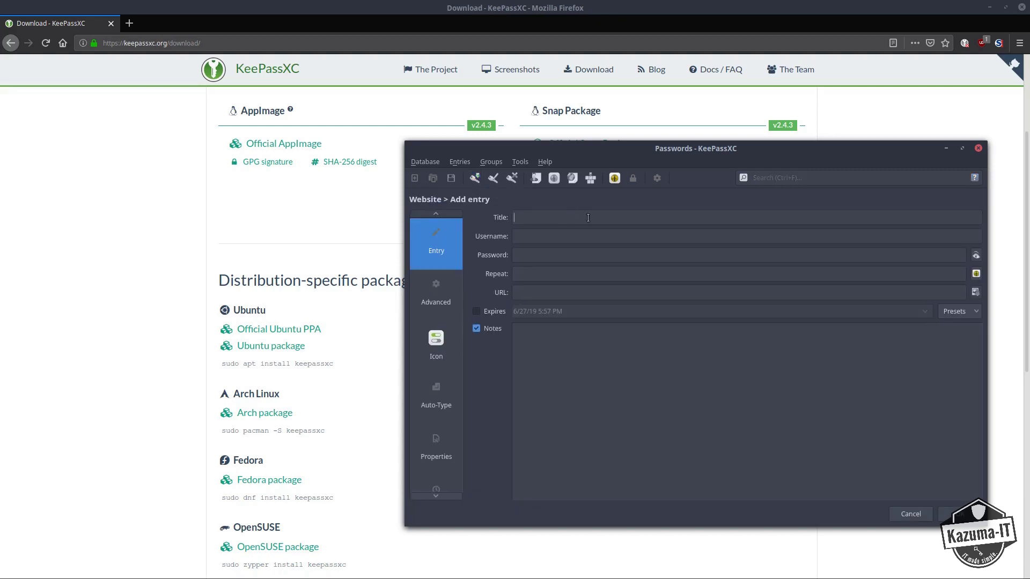
{"action": "type", "text": "Facebook"}
{"action": "left_click", "coordinate": [557, 237]}
{"action": "type", "text": "test"}
{"action": "left_click", "coordinate": [538, 252]}
{"action": "type", "text": "test"}
{"action": "left_click", "coordinate": [525, 274]}
{"action": "type", "text": "test"}
{"action": "type", "text": "https"}
{"action": "type", "text": "://"}
{"action": "type", "text": "facebook"}
{"action": "type", "text": ".com"}
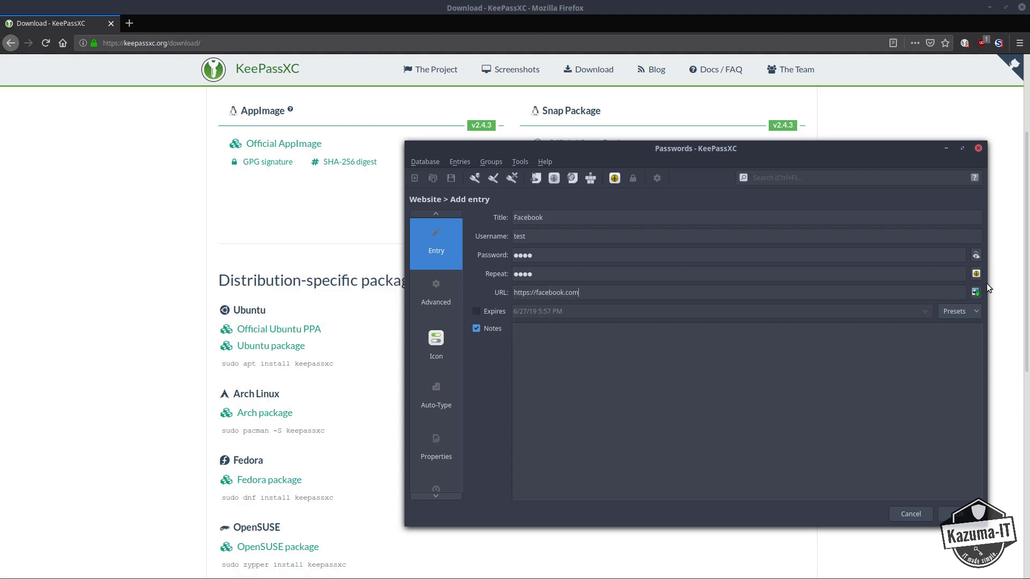
Preview the generator and icon options, save the entry keeping the typed password, and save the database.
{"action": "left_click", "coordinate": [976, 273]}
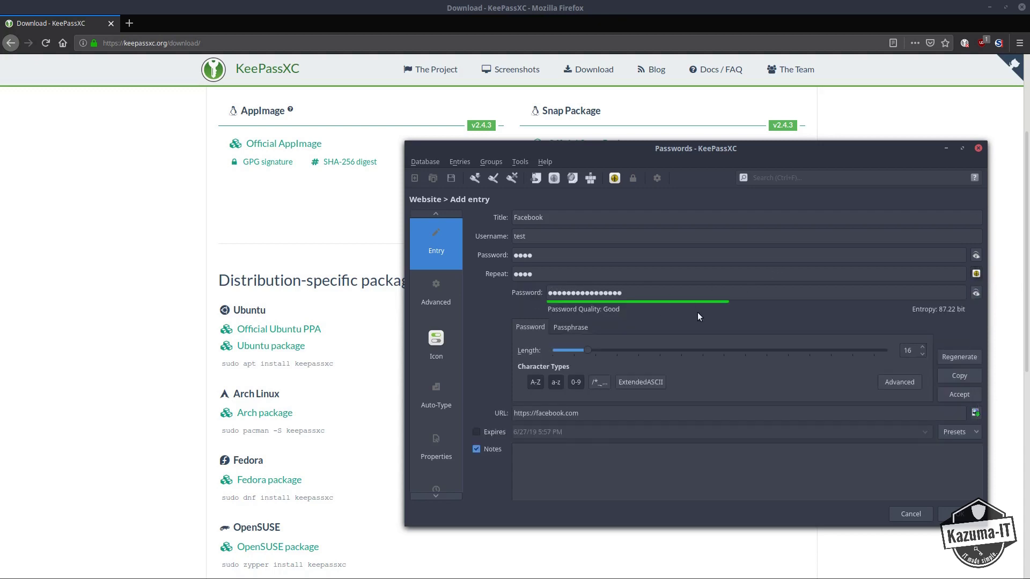
{"action": "left_click", "coordinate": [976, 293]}
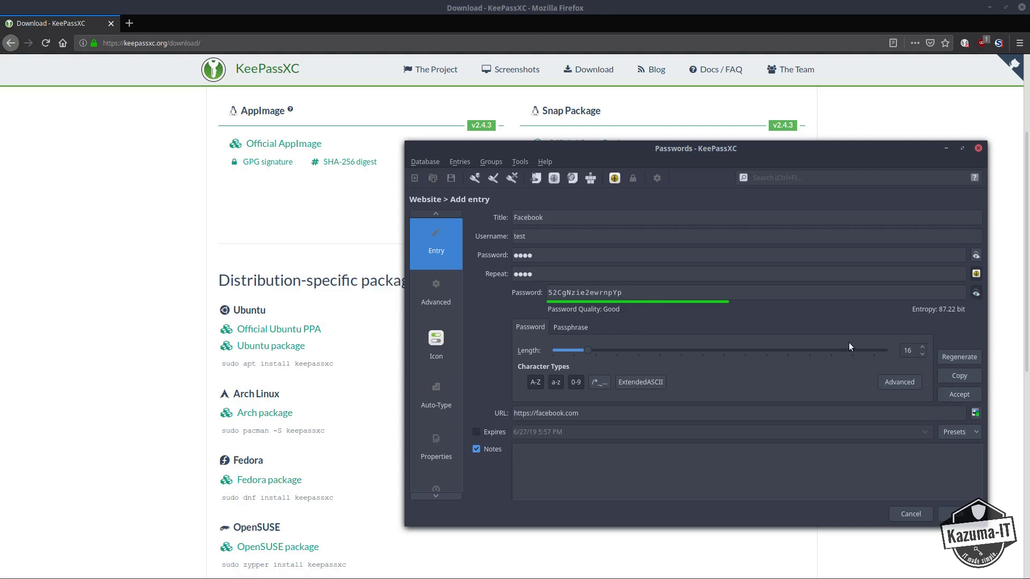
{"action": "left_click_drag", "start_coordinate": [542, 256], "coordinate": [511, 273]}
{"action": "left_click", "coordinate": [572, 466]}
{"action": "left_click", "coordinate": [435, 300]}
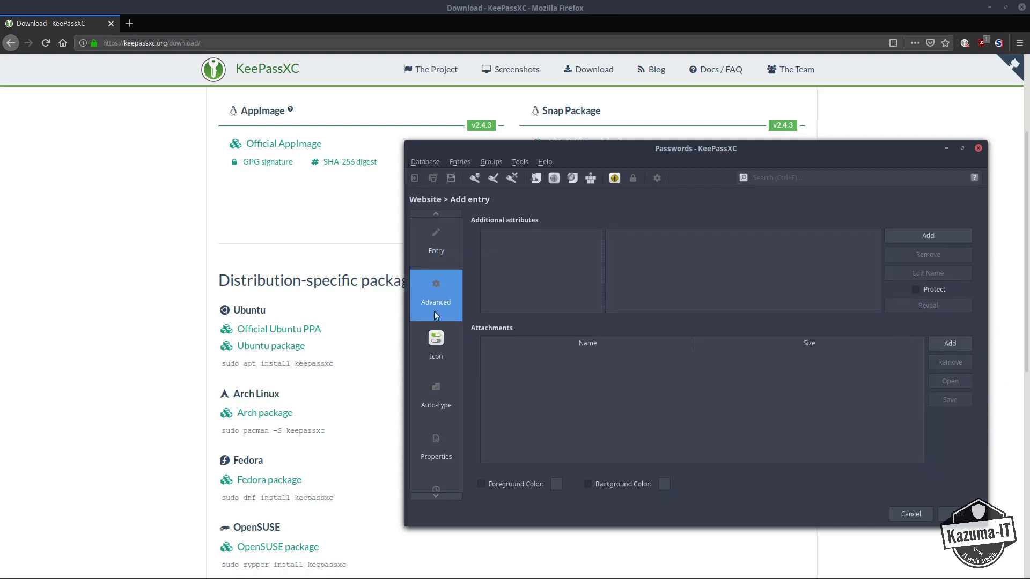
{"action": "left_click", "coordinate": [433, 350]}
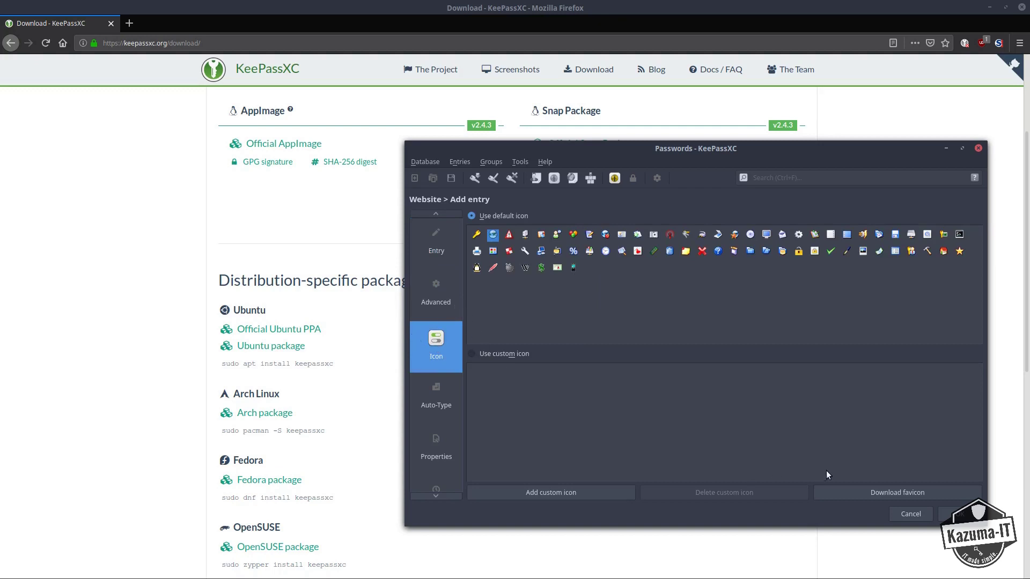
{"action": "left_click", "coordinate": [911, 500]}
{"action": "left_click", "coordinate": [957, 514]}
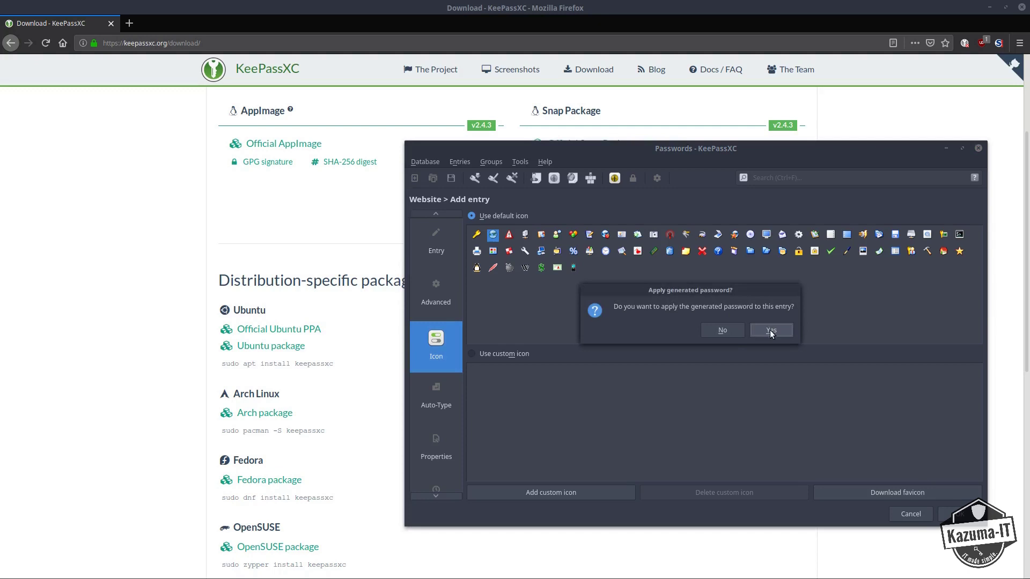
{"action": "left_click", "coordinate": [725, 330]}
{"action": "key", "text": "ctrl+s"}
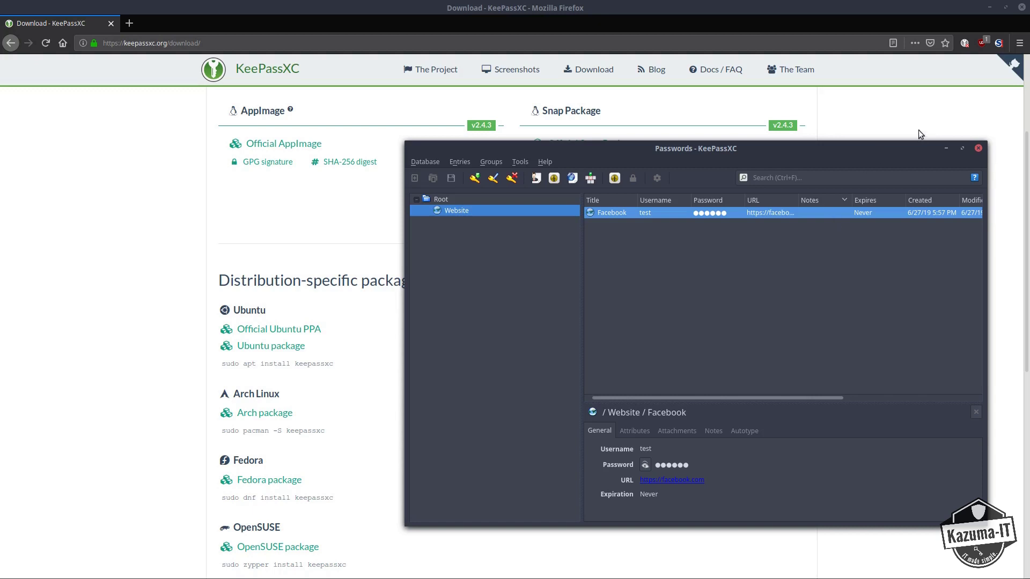
Minimize the KeePassXC window to reveal the Firefox download page.
{"action": "left_click", "coordinate": [915, 109]}
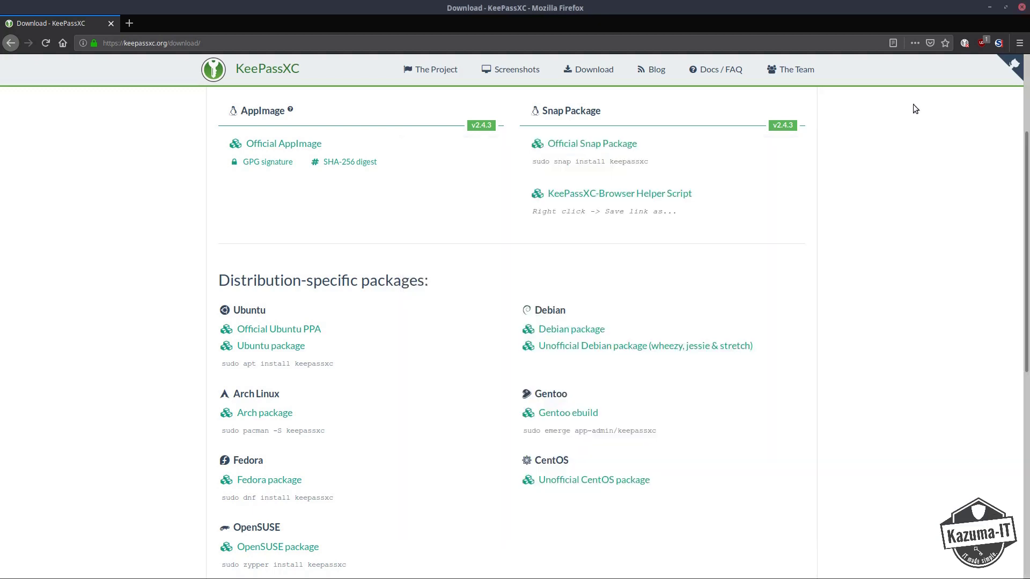
{"action": "left_click", "coordinate": [965, 45]}
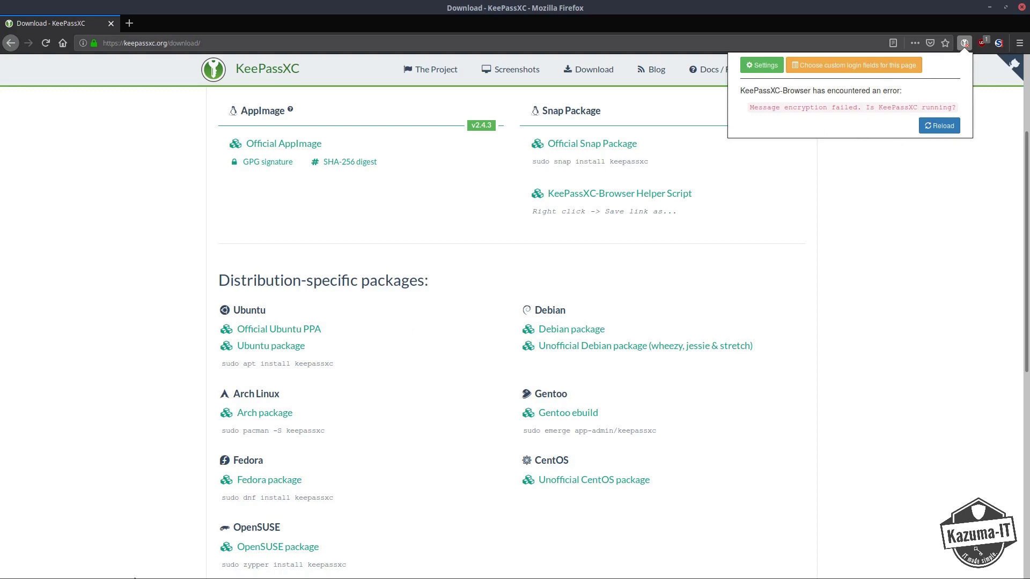
{"action": "left_click", "coordinate": [442, 458]}
{"action": "mouse_move", "coordinate": [138, 575]}
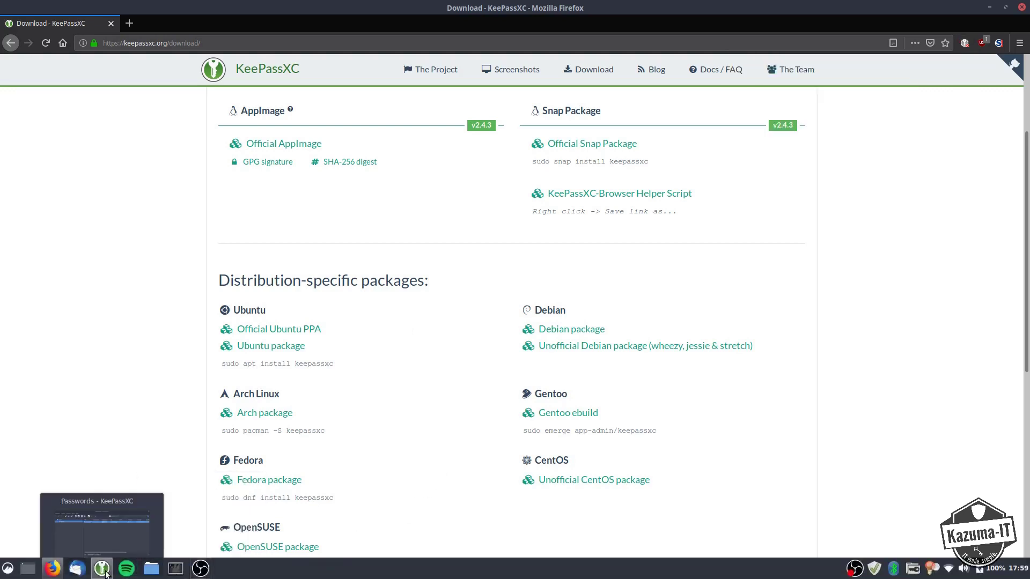
Restore KeePassXC, enable Firefox in Settings > Browser Integration, and recheck the Firefox extension's connection.
{"action": "left_click", "coordinate": [102, 569]}
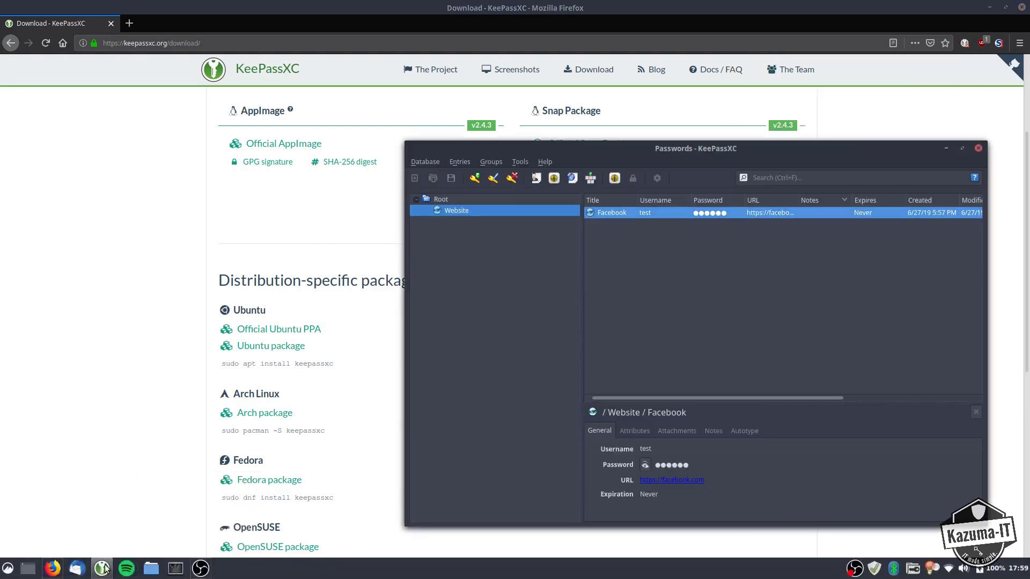
{"action": "left_click", "coordinate": [523, 162]}
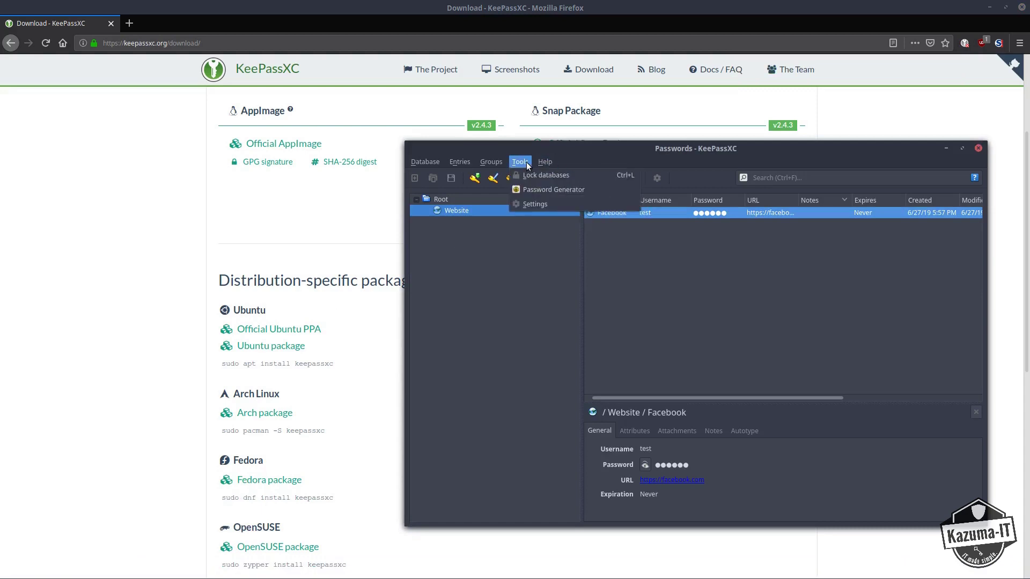
{"action": "left_click", "coordinate": [527, 204]}
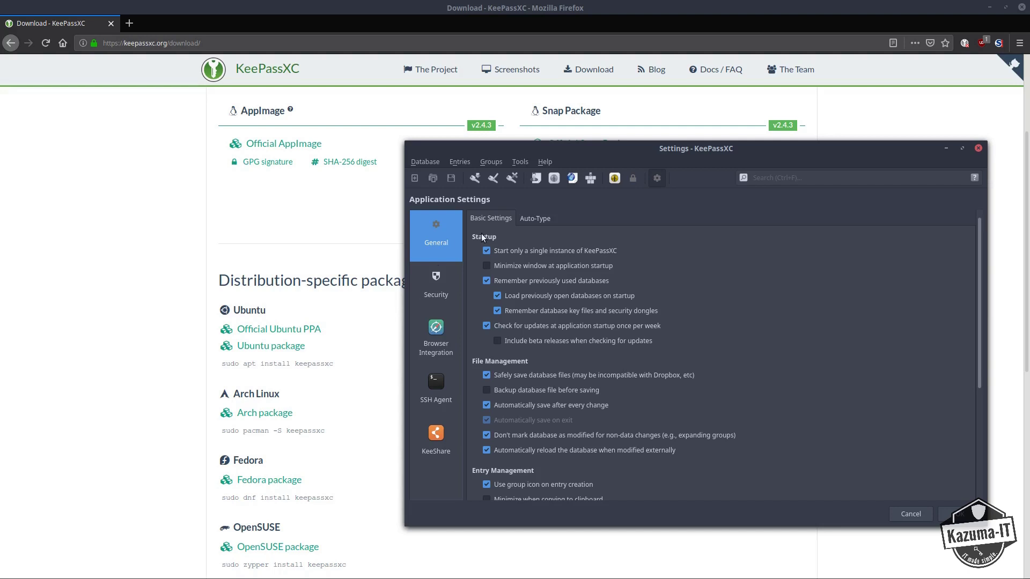
{"action": "left_click", "coordinate": [435, 332]}
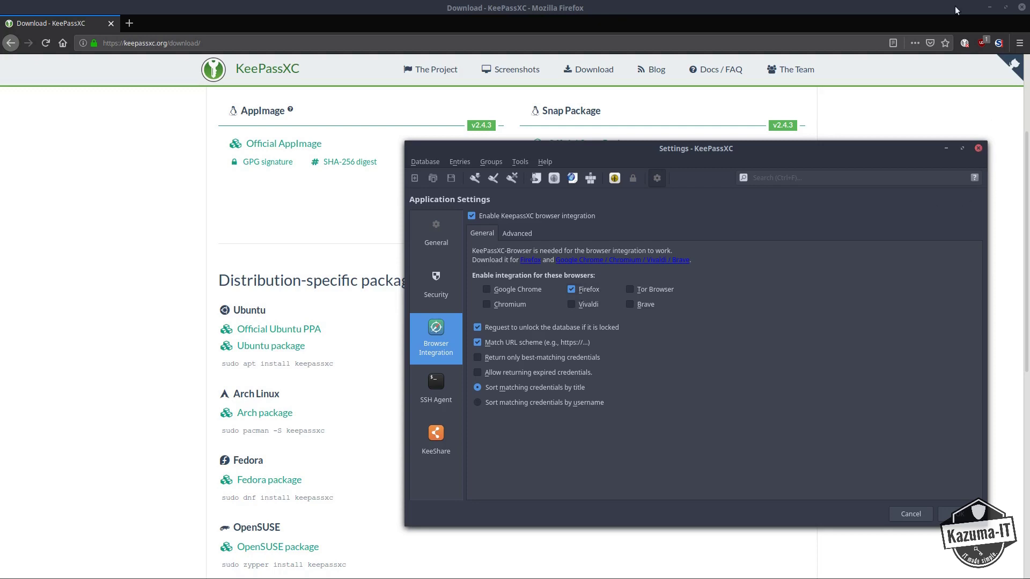
{"action": "left_click", "coordinate": [965, 44]}
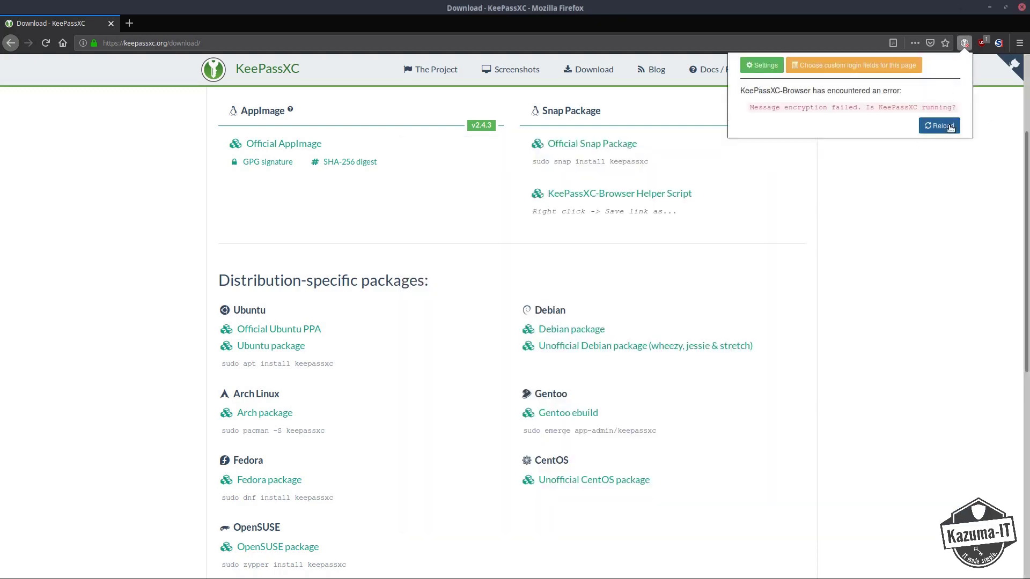
Reload the KeePassXC-Browser connection to clear its encryption error.
{"action": "left_click", "coordinate": [949, 127]}
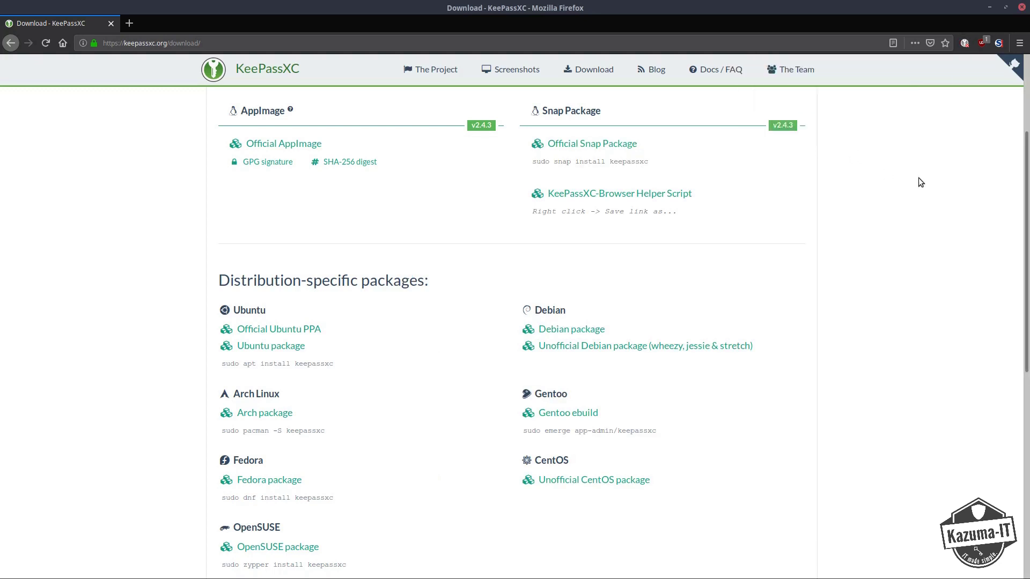